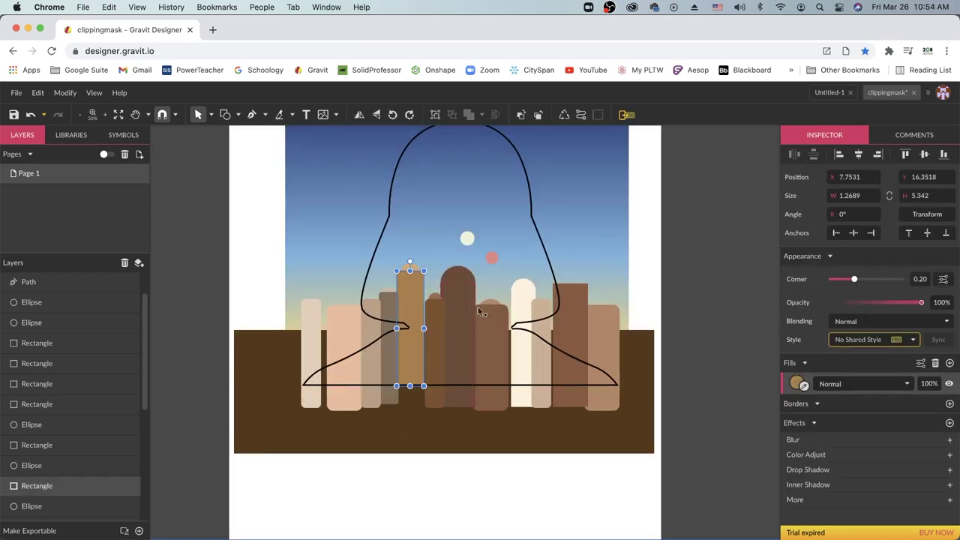
left_click(471, 297)
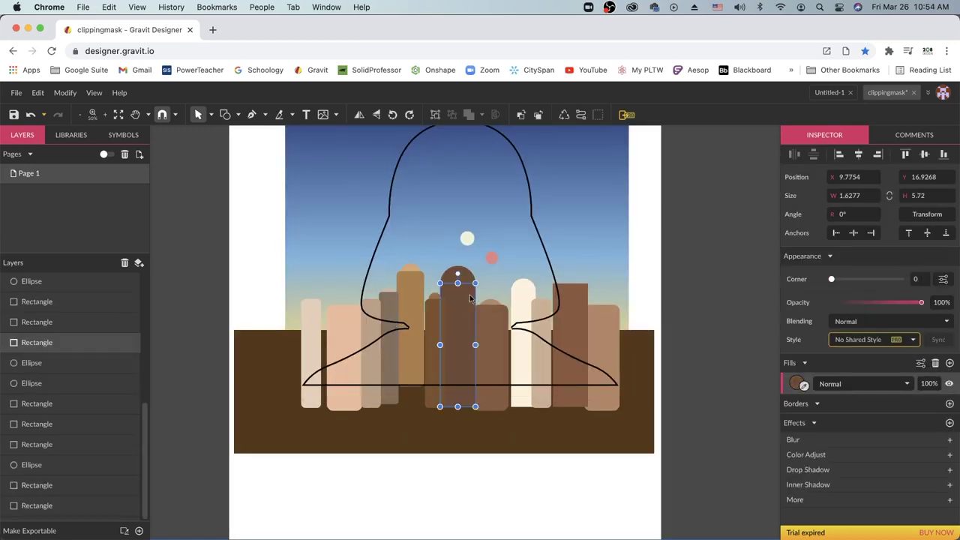
left_click(411, 285)
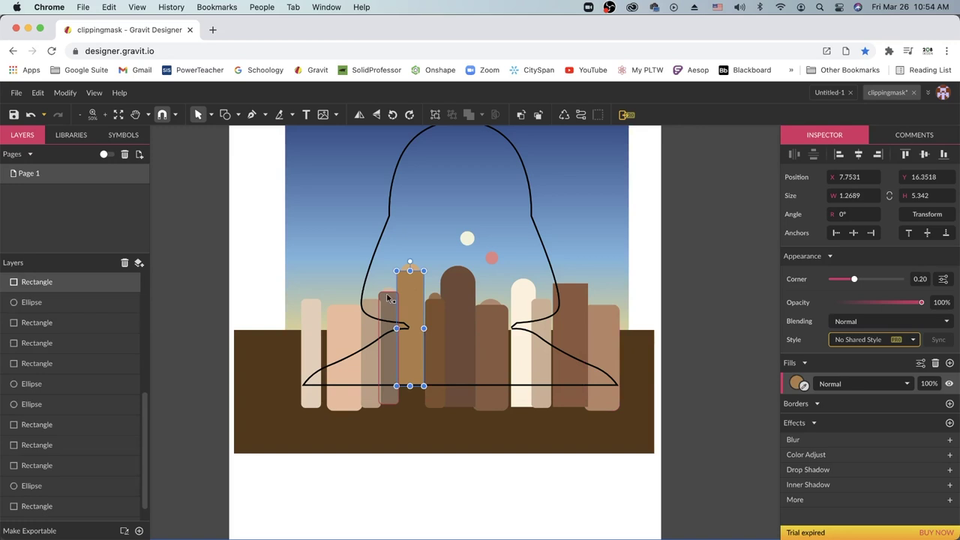
left_click(504, 305)
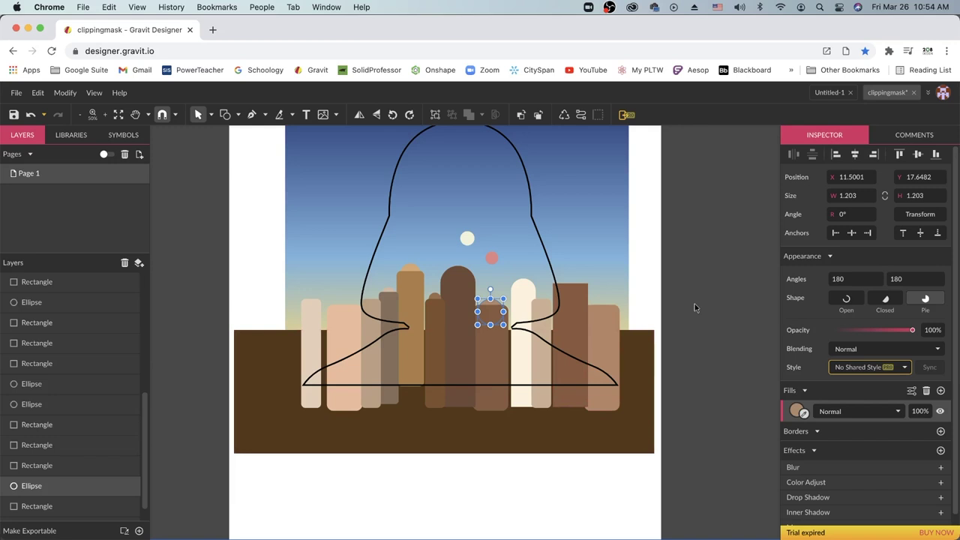
Drag the corner-radius handle inward to round the tall dark-brown building on the skyline's right
key("super+plus")
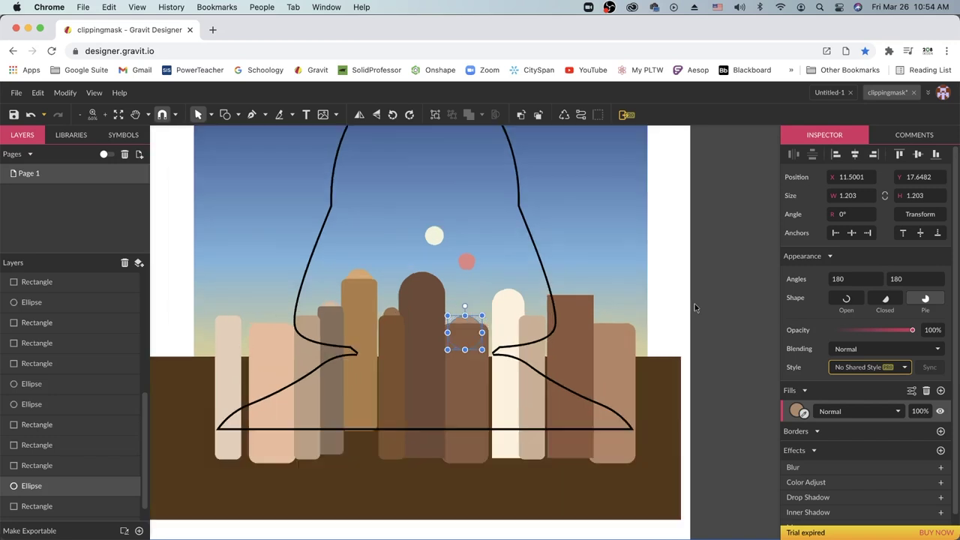
left_click(695, 308)
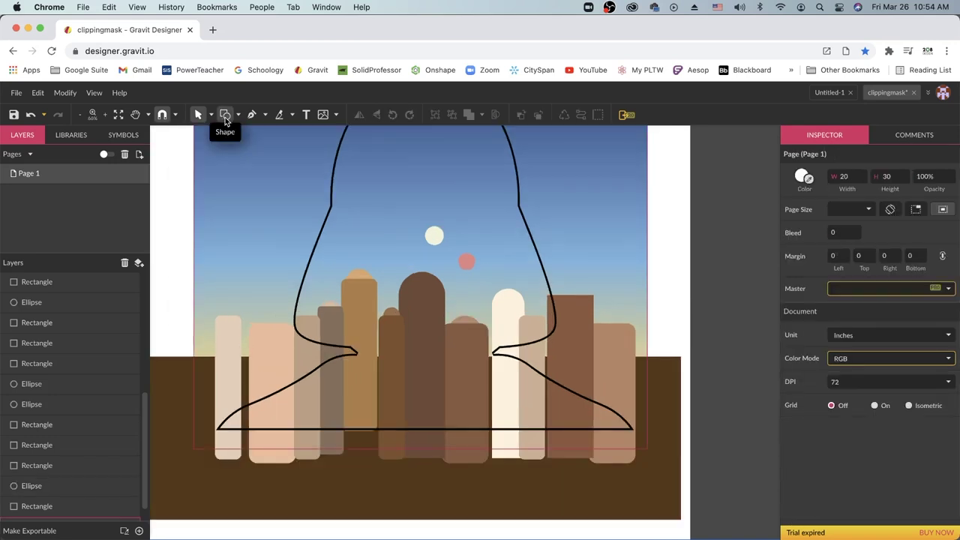
left_click(583, 328)
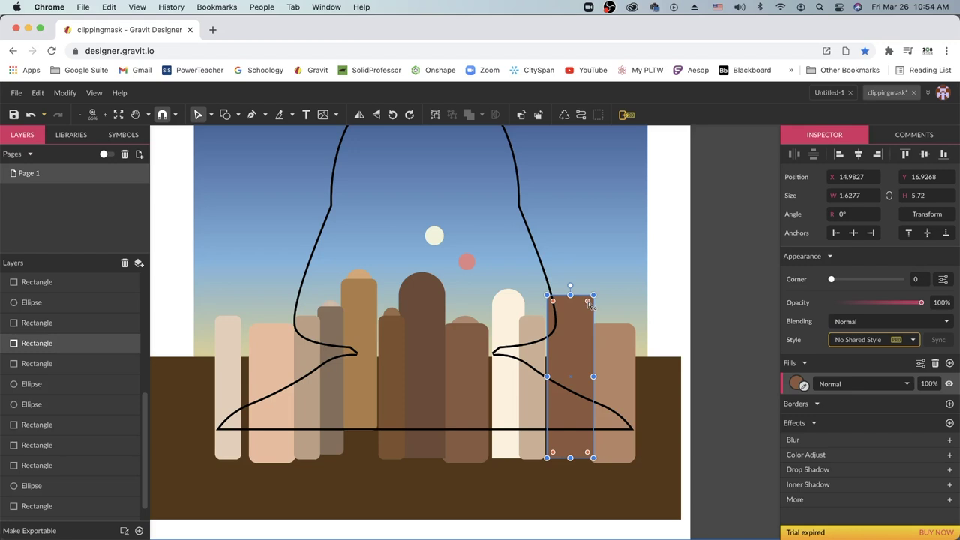
left_click_drag(589, 303, 584, 309)
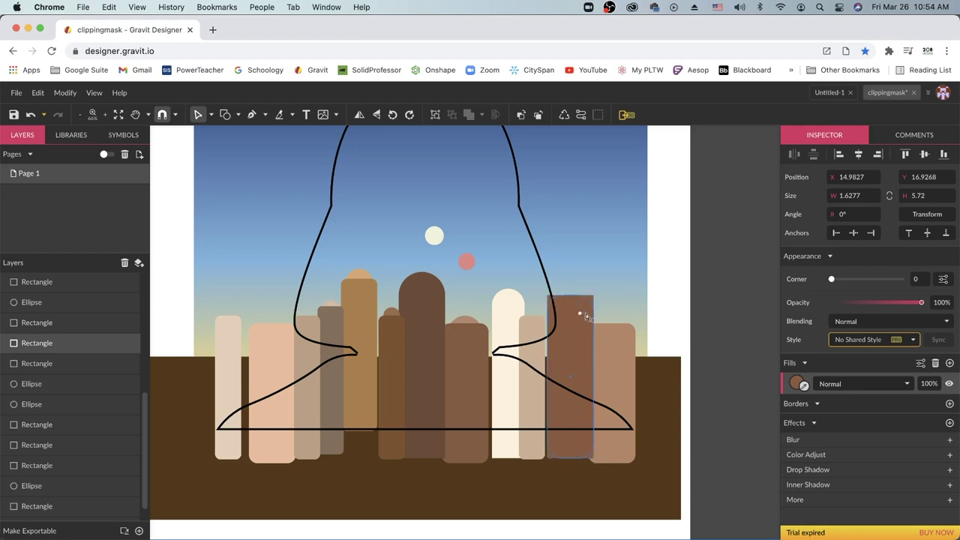
left_click_drag(583, 314, 575, 326)
left_click(738, 348)
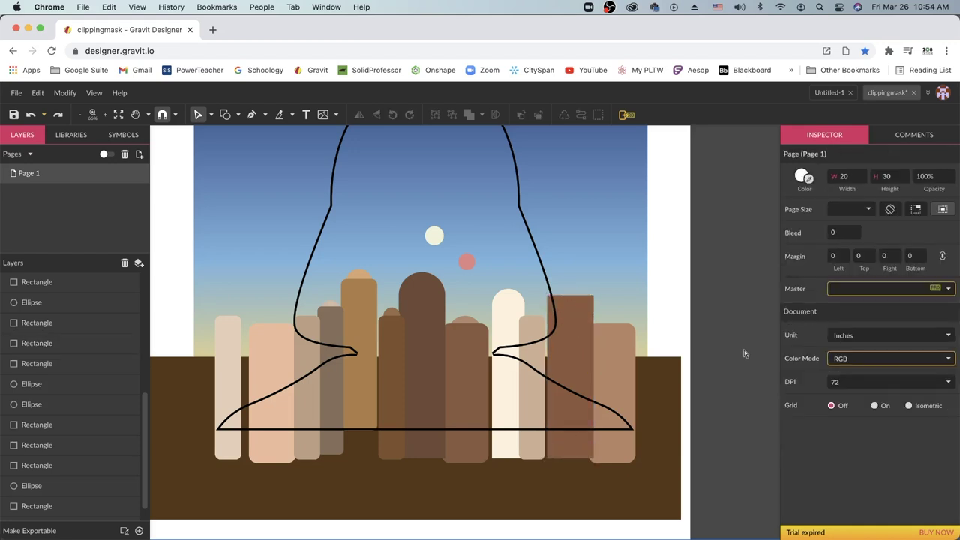
key("super+minus")
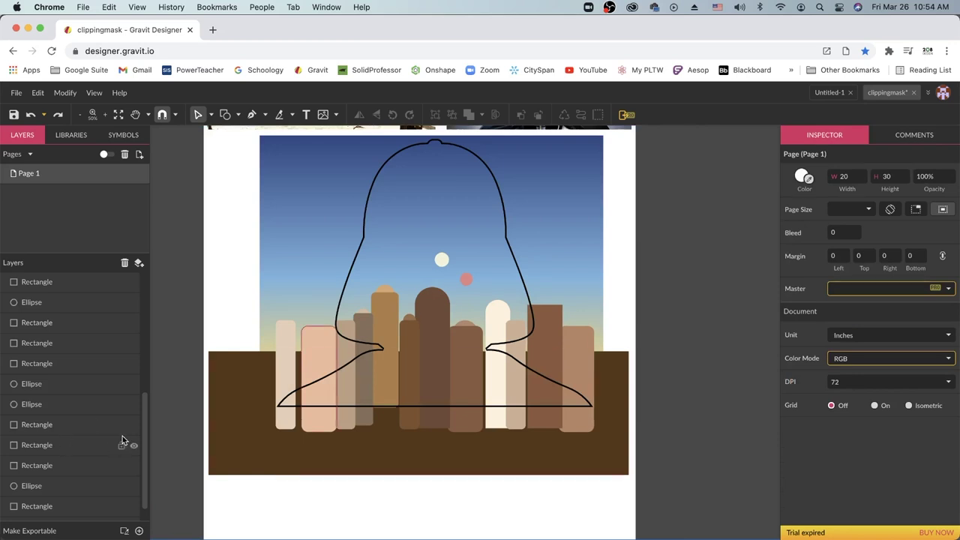
scroll(142, 407, "up", 5)
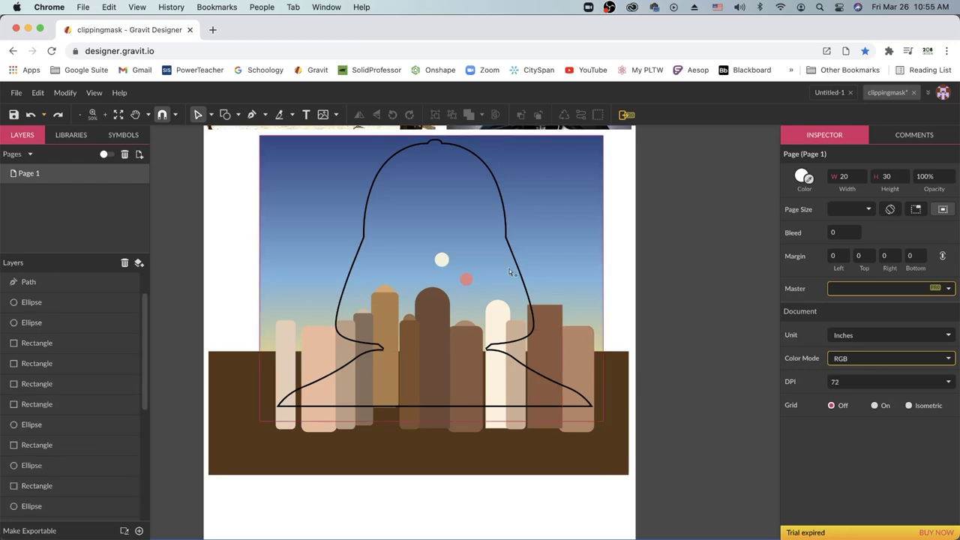
left_click(520, 267)
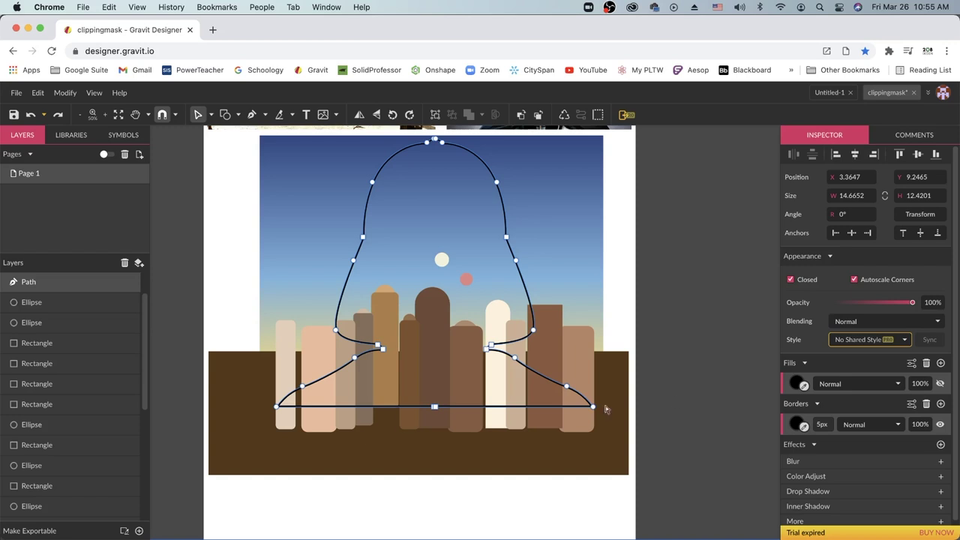
scroll(43, 337, "up", 2)
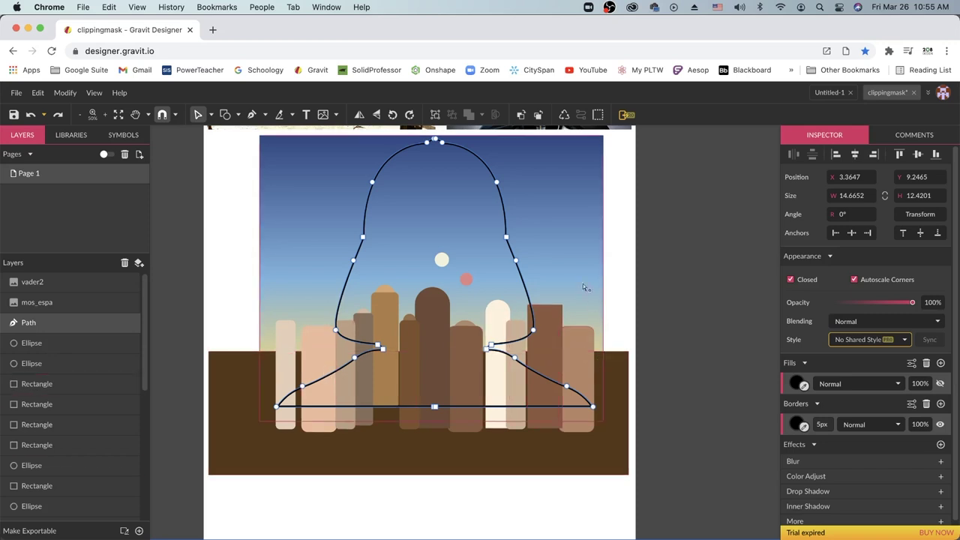
left_click(35, 346)
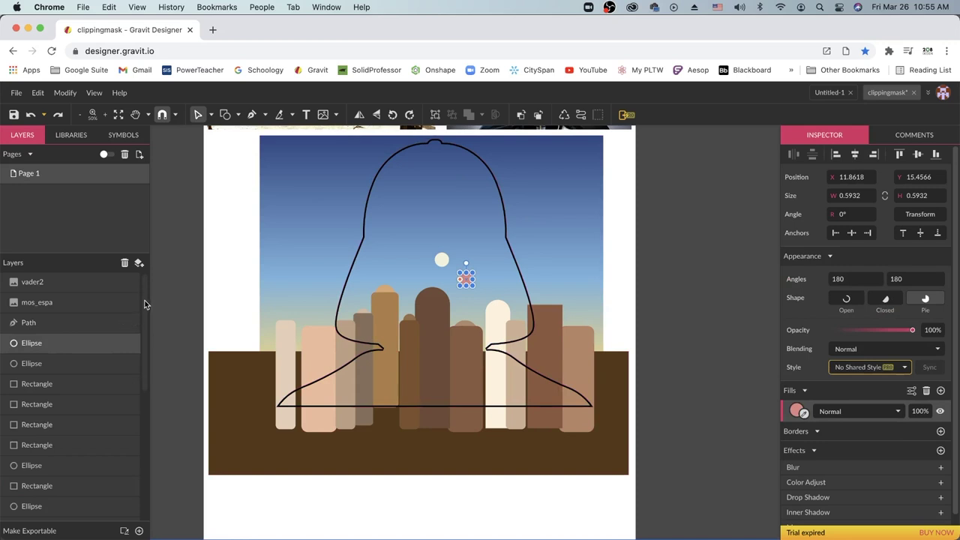
Select all skyline rectangles, moon ellipses and desert backdrop shapes at once, then zoom out
left_click_drag(143, 301, 148, 447)
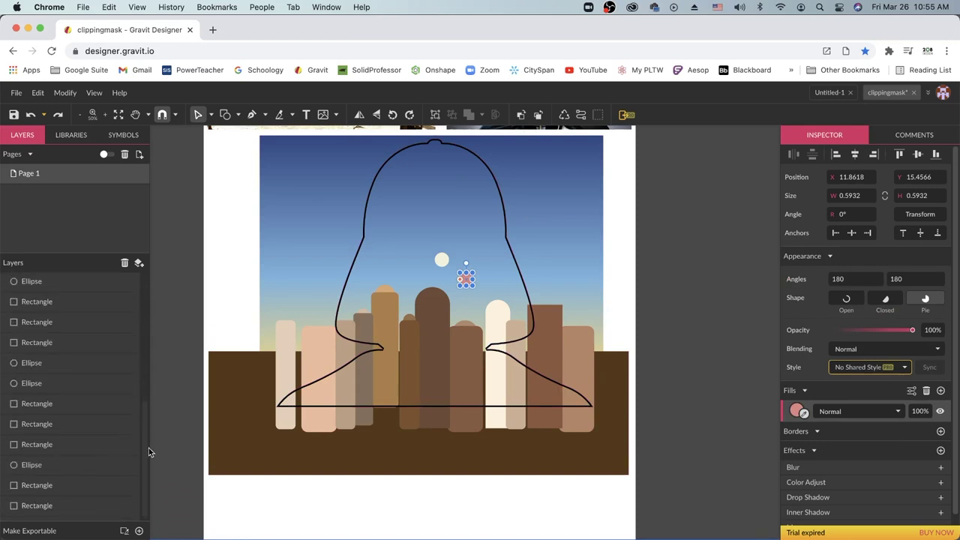
left_click(66, 508, "shift")
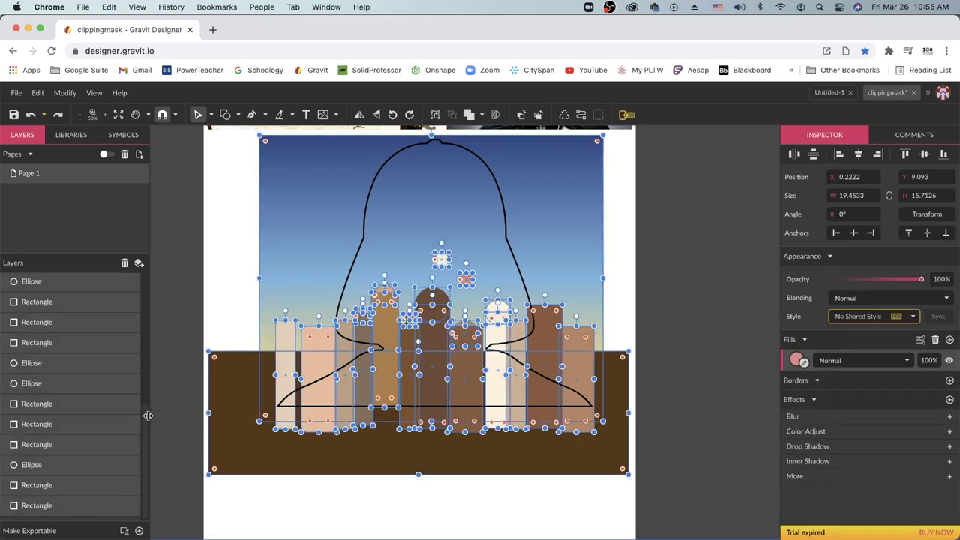
scroll(141, 408, "up", 1)
scroll(137, 360, "up", 5)
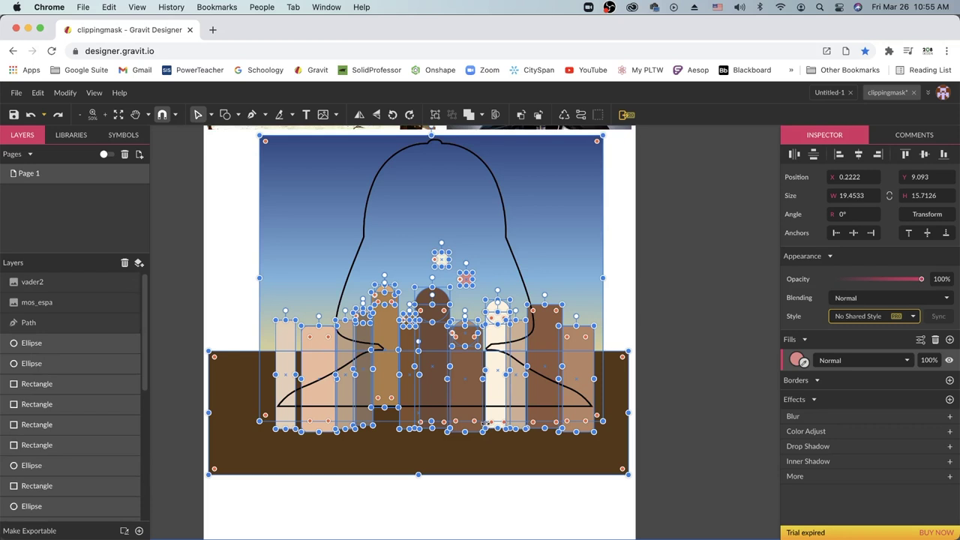
key("super+minus")
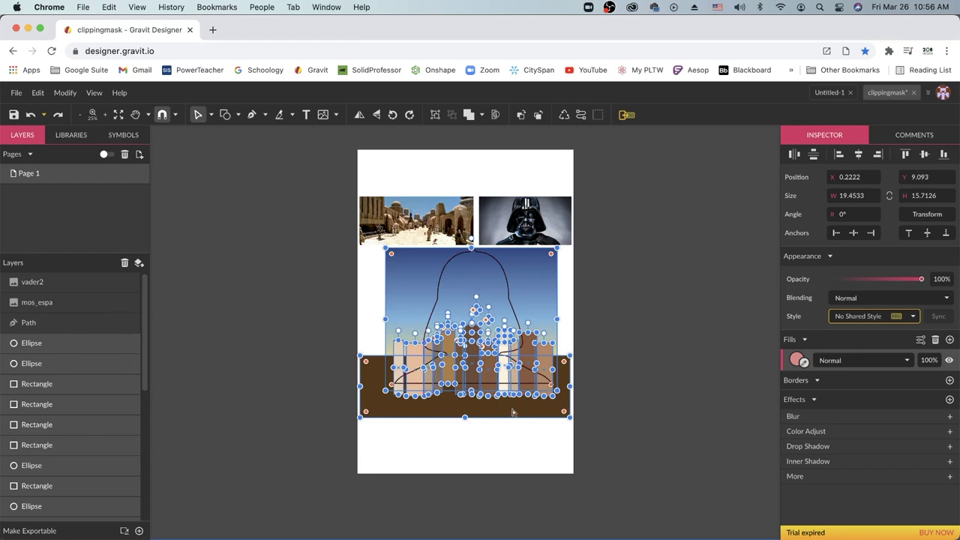
Group the selected skyline shapes and name the group 'Clipping Mask Group'
left_click(436, 118)
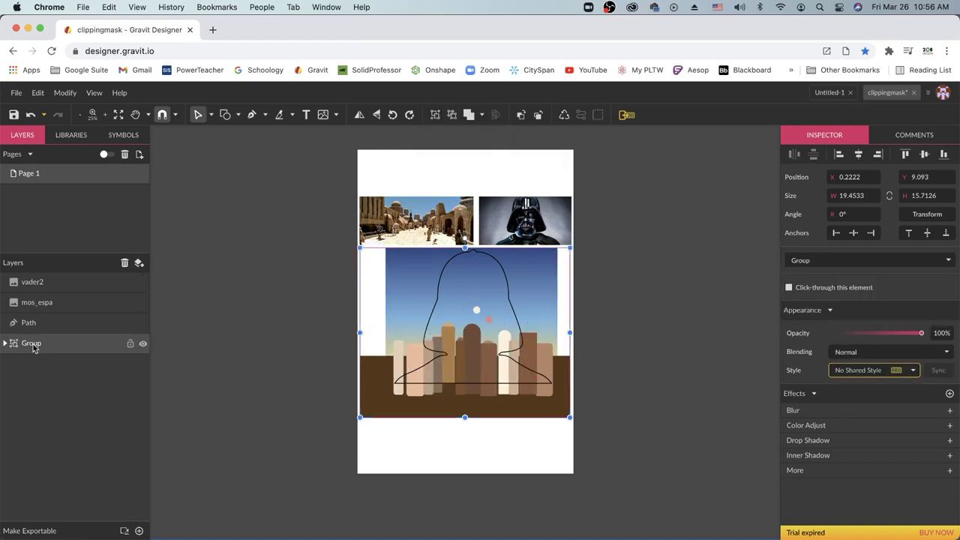
right_click(33, 347)
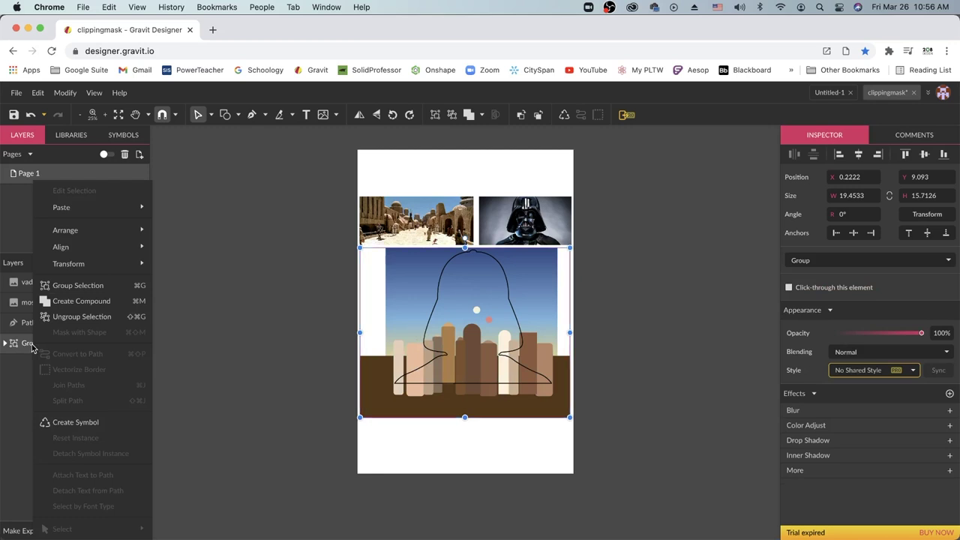
double_click(48, 351)
type("Clipp")
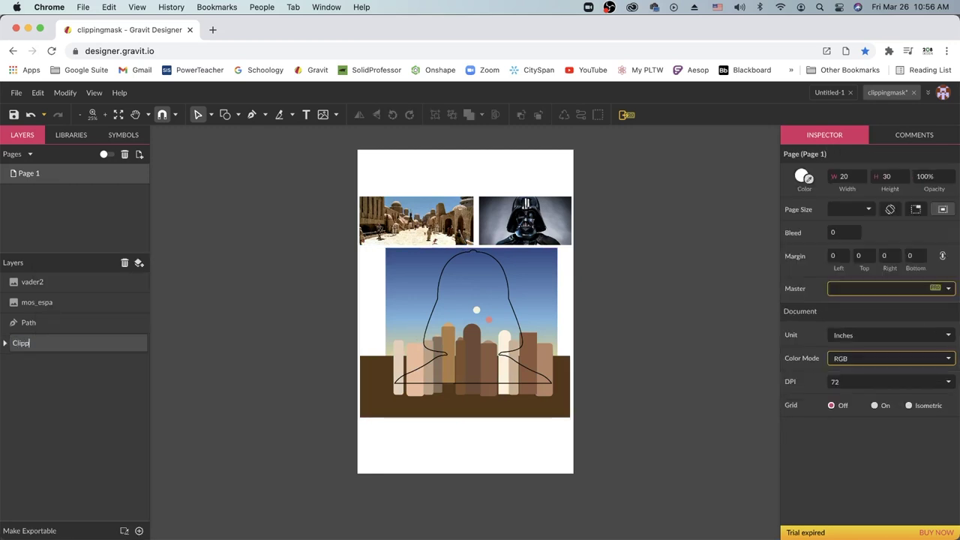
type("ing Mask Group")
key("Return")
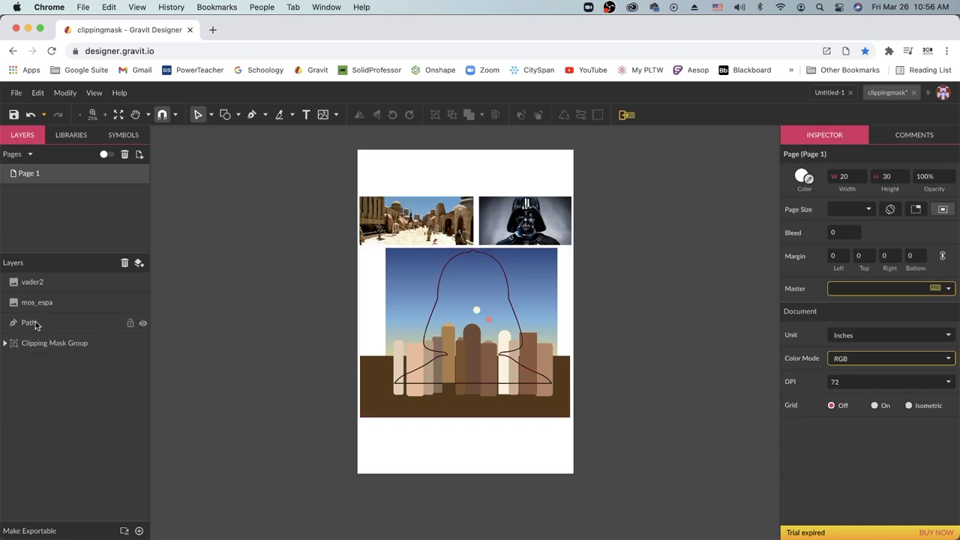
Rename the silhouette path layer to 'Vader Outline'
left_click(30, 323)
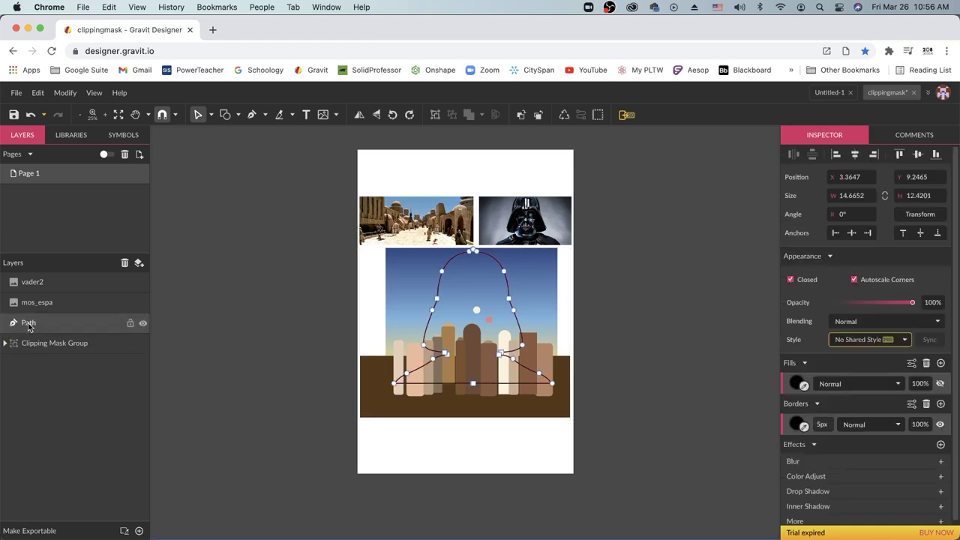
double_click(30, 324)
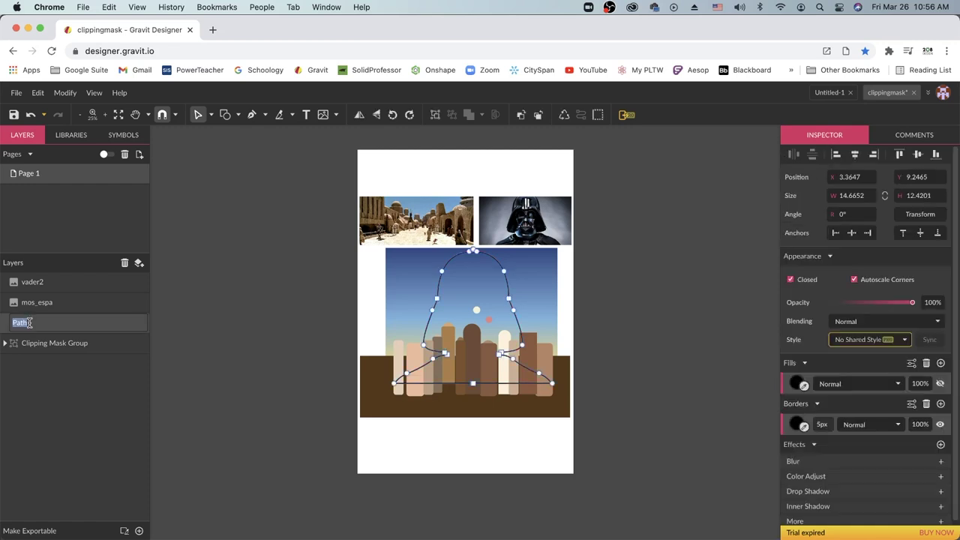
type("Vader Outline")
key("Return")
key("super+equal")
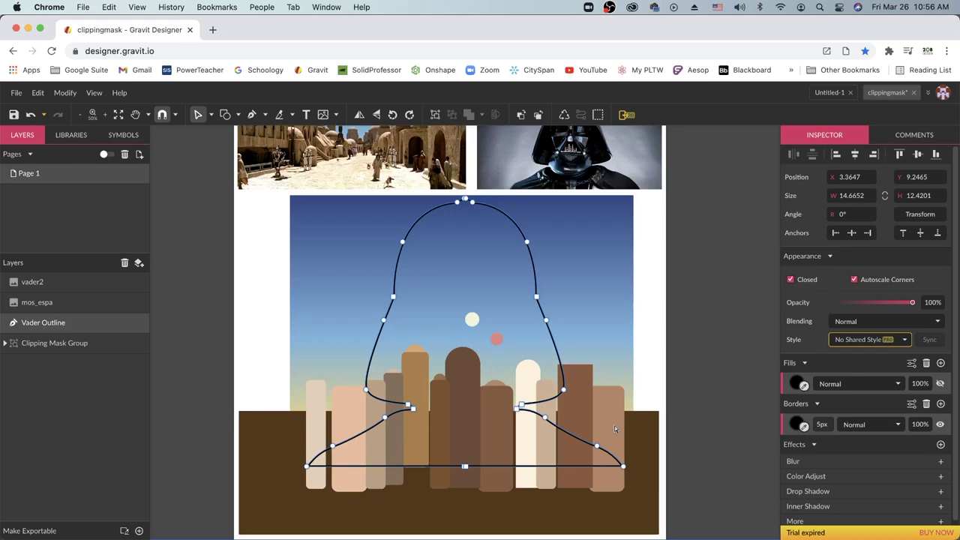
Select Vader Outline with Clipping Mask Group and apply Mask with Shape to clip them
left_click(47, 327, "shift")
left_click(48, 327)
left_click(74, 345)
right_click(63, 346)
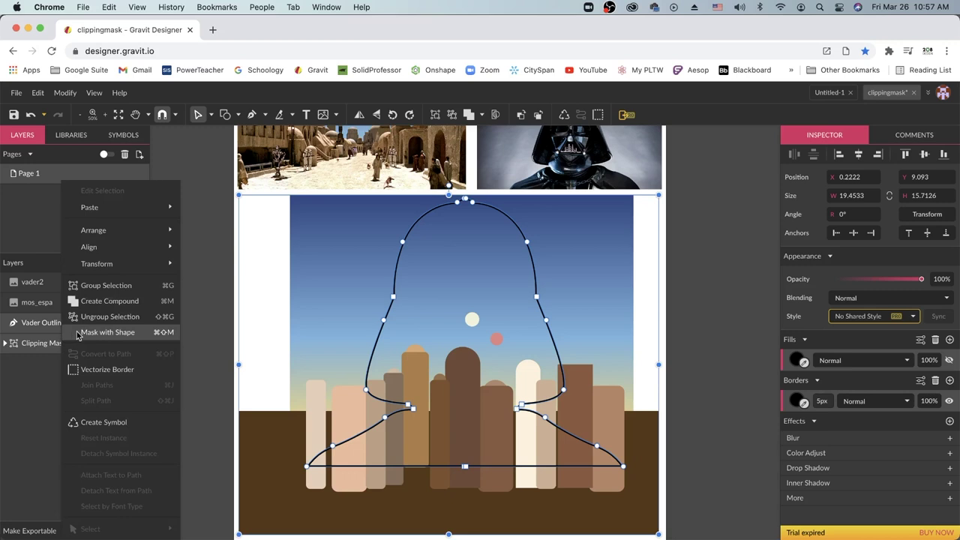
left_click(119, 337)
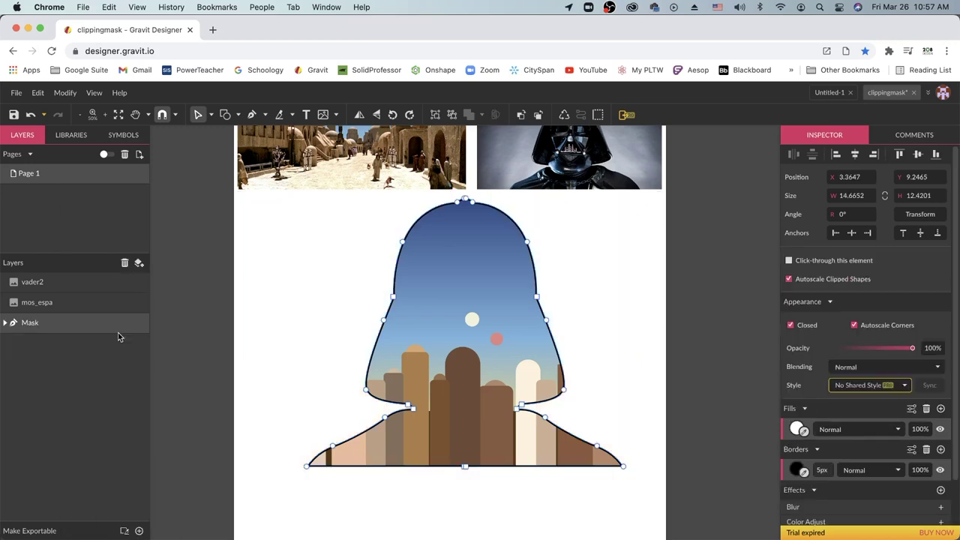
left_click(659, 407)
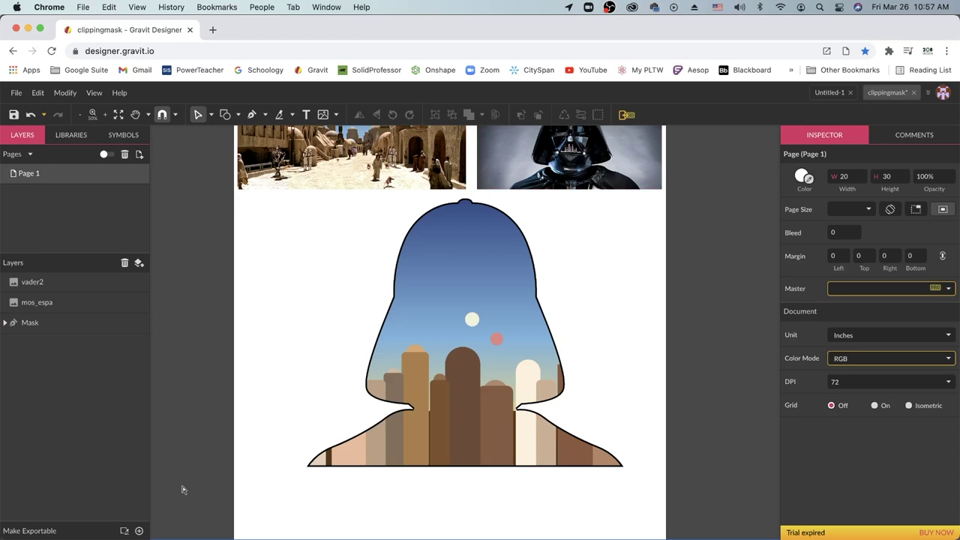
Delete the 5px black border from the Mask layer in the Inspector's Borders section
left_click(390, 305)
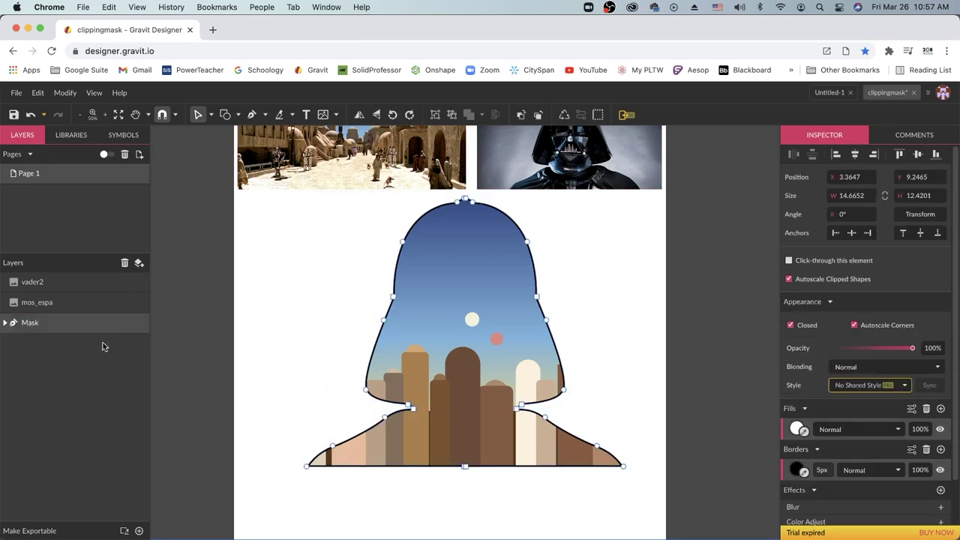
left_click(30, 324, "shift")
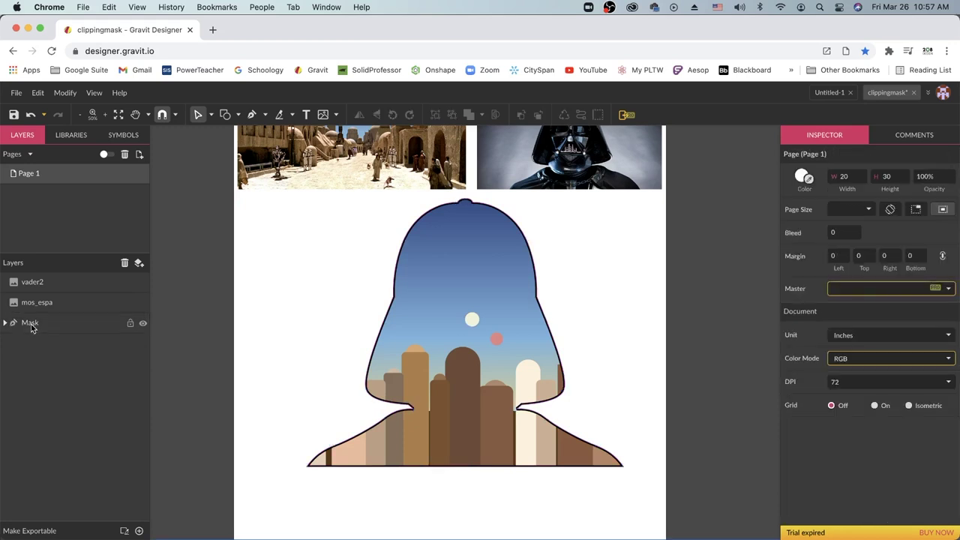
left_click(30, 324)
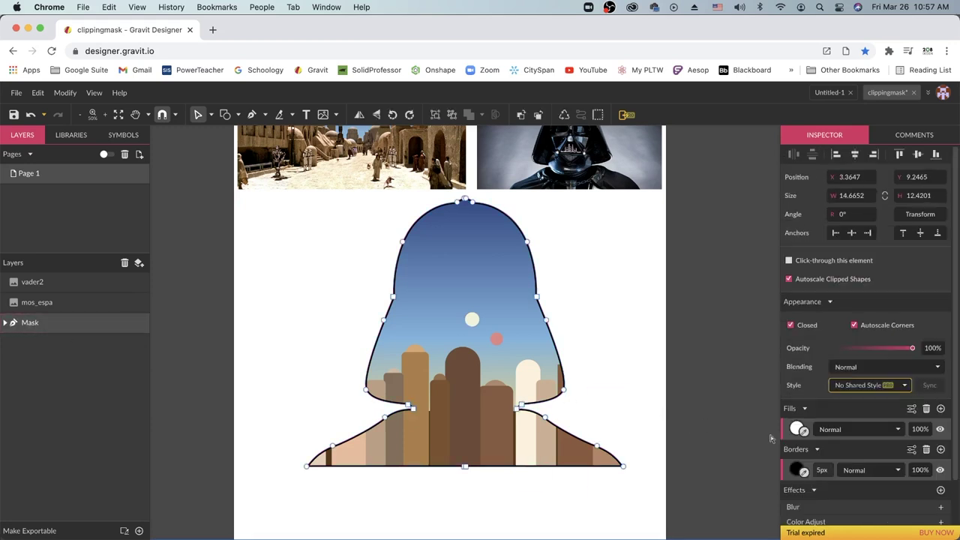
left_click(928, 450)
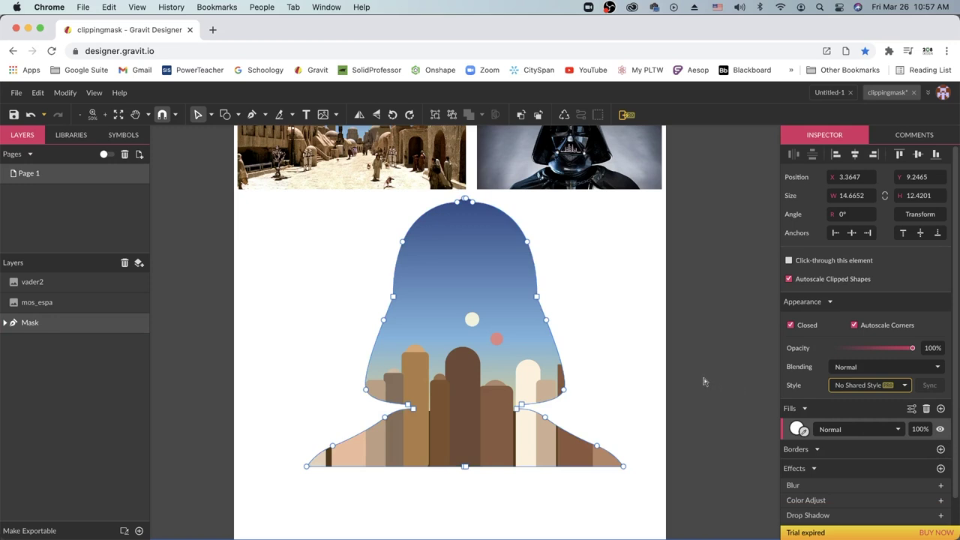
left_click(715, 478)
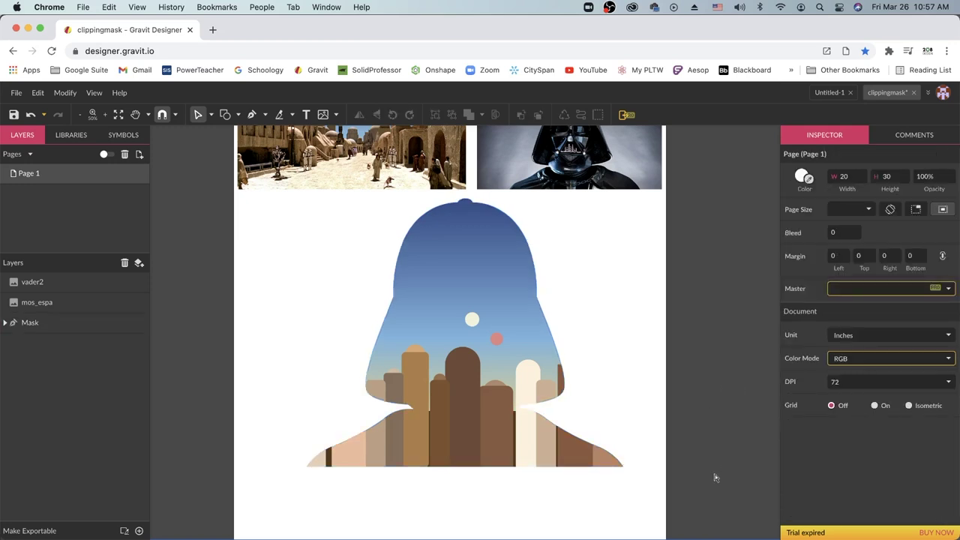